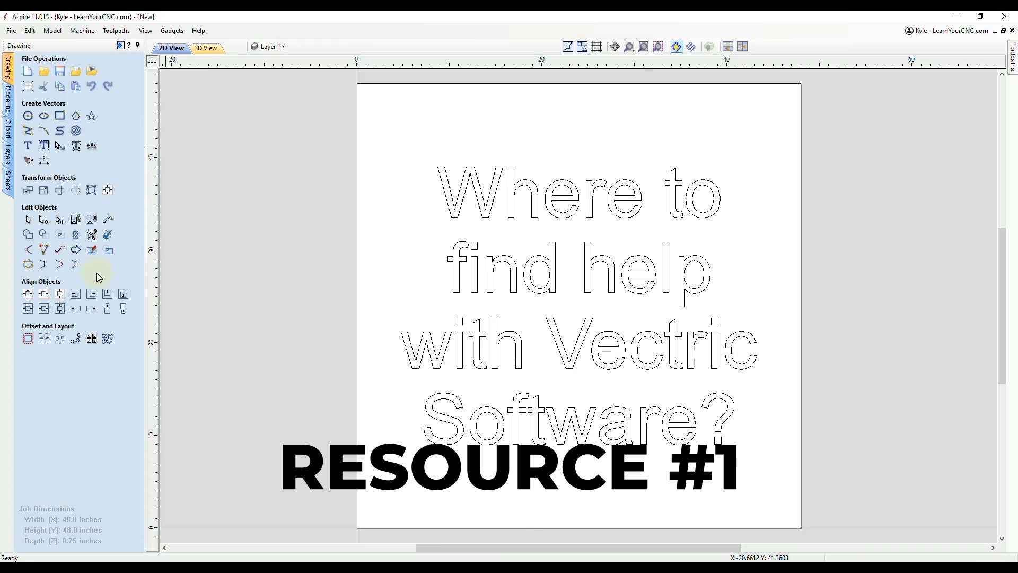
Bring up the Nesting tool for selected objects and follow its link to the Nest Parts help page.
{"action": "left_click", "coordinate": [107, 340]}
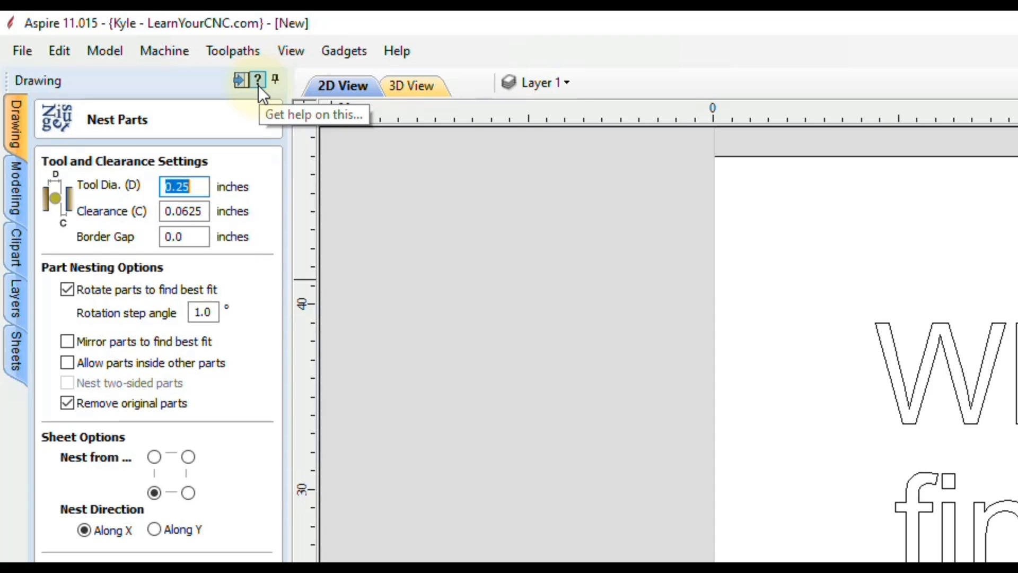
{"action": "left_click", "coordinate": [258, 84]}
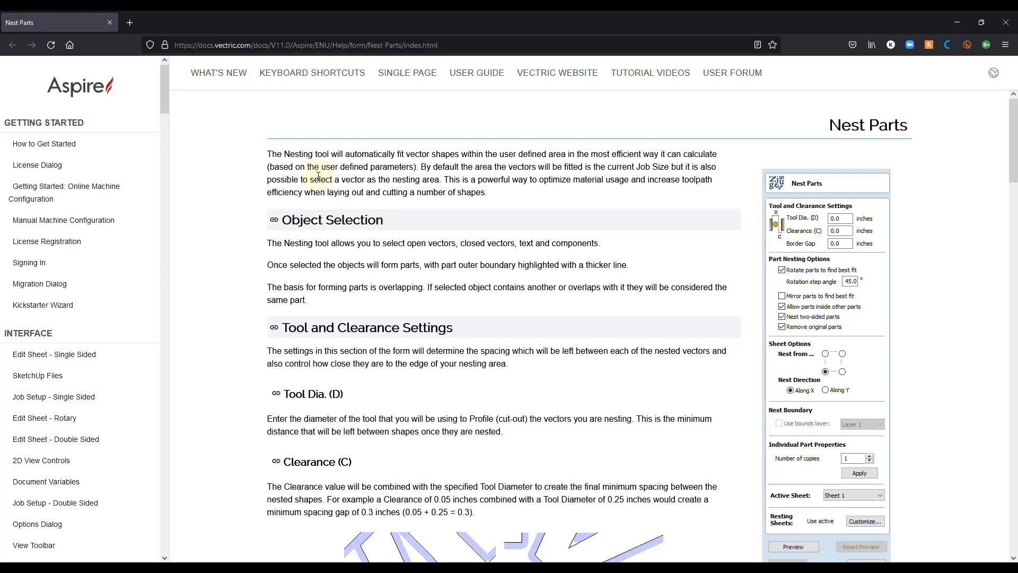
{"action": "scroll", "coordinate": [483, 241], "scroll_direction": "down", "scroll_amount": 4}
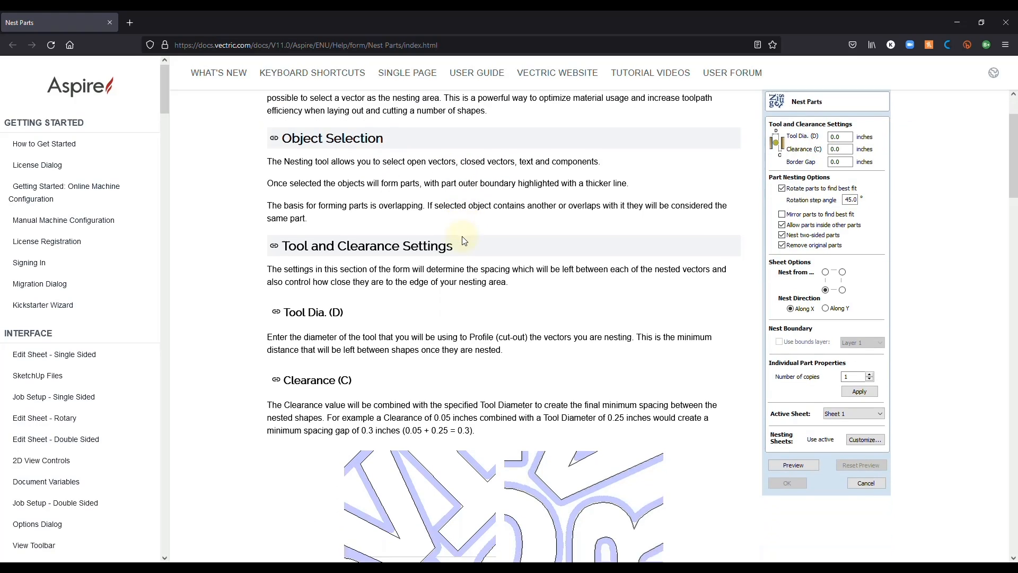
{"action": "scroll", "coordinate": [469, 241], "scroll_direction": "down", "scroll_amount": 4}
{"action": "scroll", "coordinate": [461, 241], "scroll_direction": "down", "scroll_amount": 4}
{"action": "scroll", "coordinate": [460, 241], "scroll_direction": "down", "scroll_amount": 3}
{"action": "scroll", "coordinate": [459, 240], "scroll_direction": "down", "scroll_amount": 4}
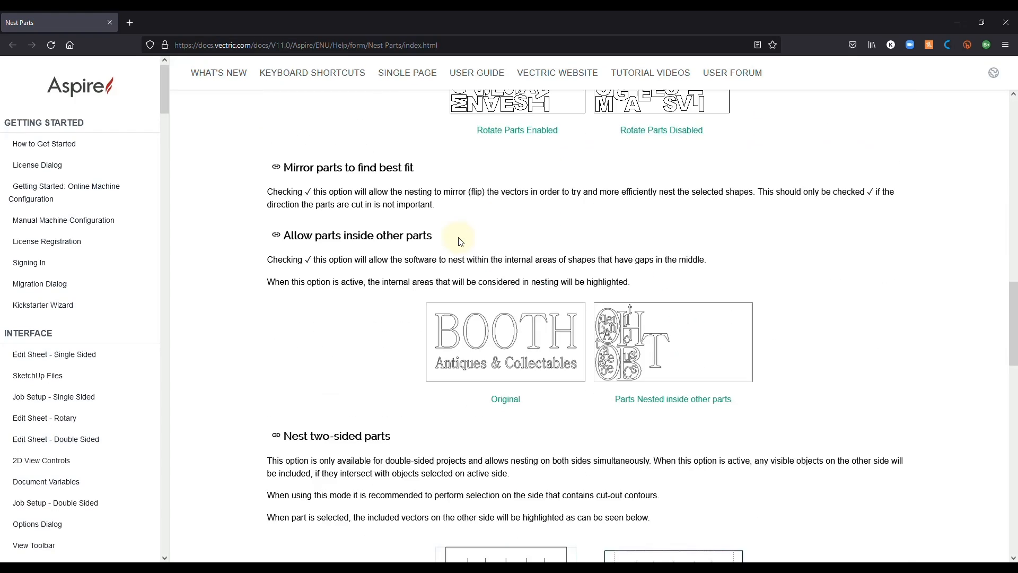
{"action": "scroll", "coordinate": [460, 240], "scroll_direction": "down", "scroll_amount": 4}
{"action": "scroll", "coordinate": [460, 240], "scroll_direction": "down", "scroll_amount": 4}
{"action": "scroll", "coordinate": [438, 232], "scroll_direction": "down", "scroll_amount": 2}
{"action": "scroll", "coordinate": [436, 232], "scroll_direction": "down", "scroll_amount": 5}
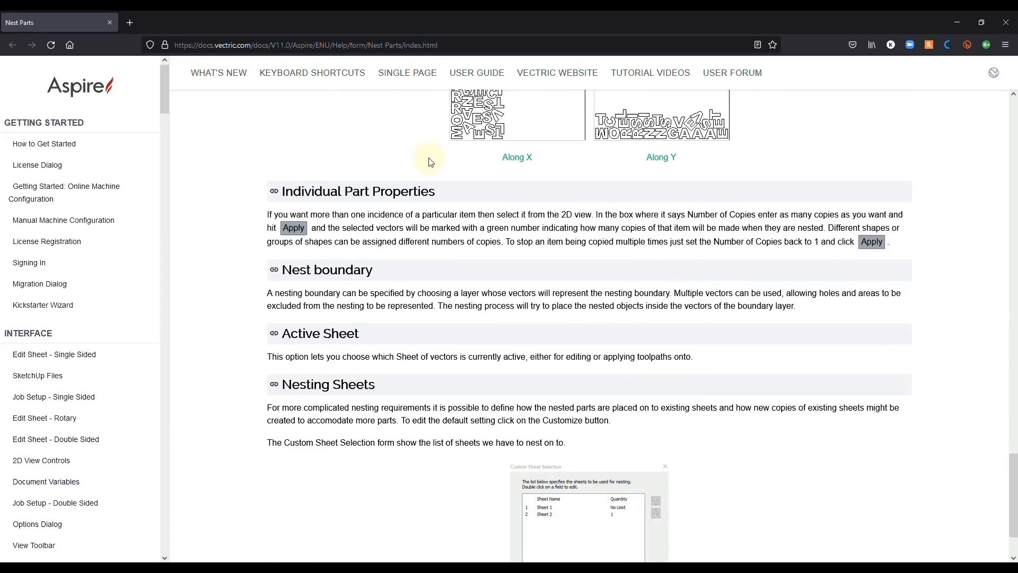
{"action": "scroll", "coordinate": [425, 263], "scroll_direction": "down", "scroll_amount": 3}
{"action": "scroll", "coordinate": [437, 358], "scroll_direction": "up", "scroll_amount": 5}
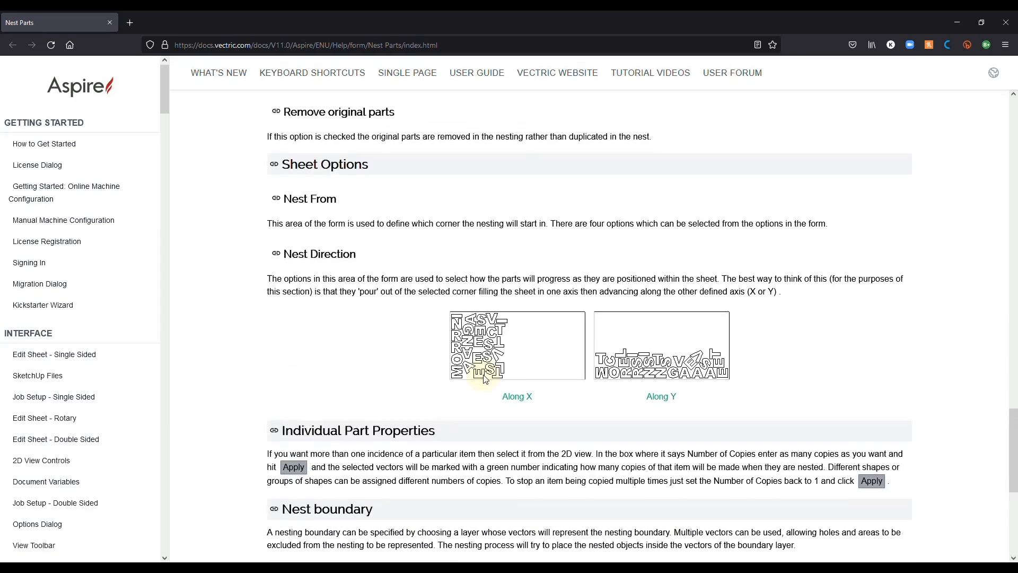
{"action": "scroll", "coordinate": [478, 361], "scroll_direction": "up", "scroll_amount": 5}
{"action": "scroll", "coordinate": [509, 366], "scroll_direction": "up", "scroll_amount": 5}
{"action": "scroll", "coordinate": [527, 374], "scroll_direction": "up", "scroll_amount": 2}
{"action": "scroll", "coordinate": [526, 374], "scroll_direction": "up", "scroll_amount": 2}
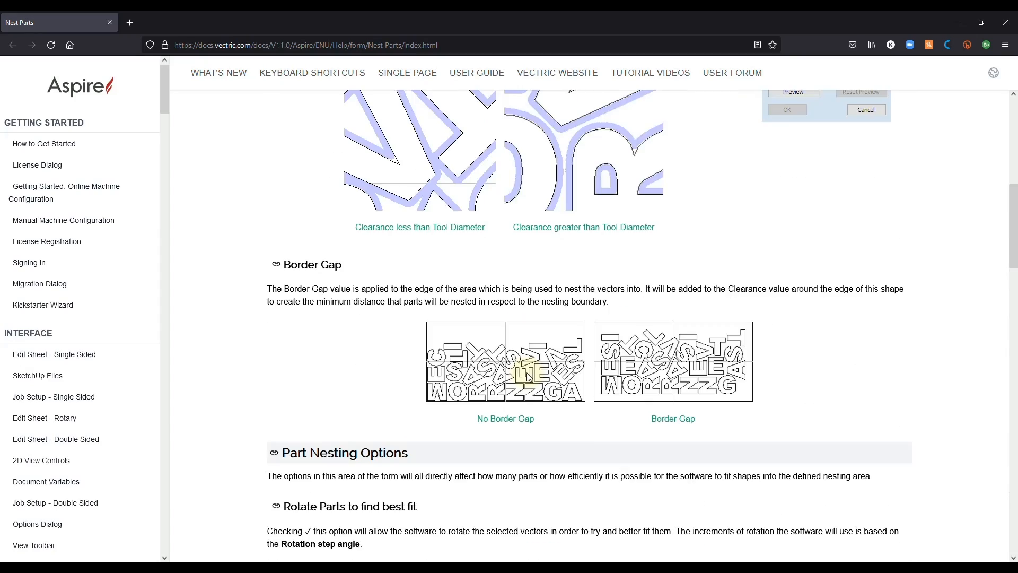
{"action": "scroll", "coordinate": [527, 375], "scroll_direction": "up", "scroll_amount": 5}
{"action": "scroll", "coordinate": [526, 374], "scroll_direction": "up", "scroll_amount": 5}
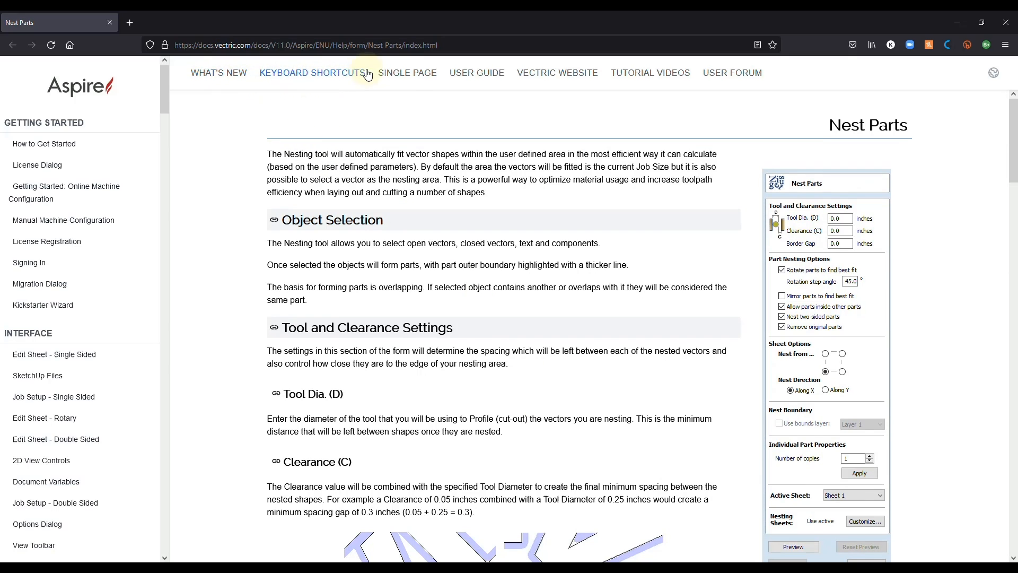
Switch the Vectric documentation to Single Page view and start a find-in-page search.
{"action": "left_click", "coordinate": [406, 76]}
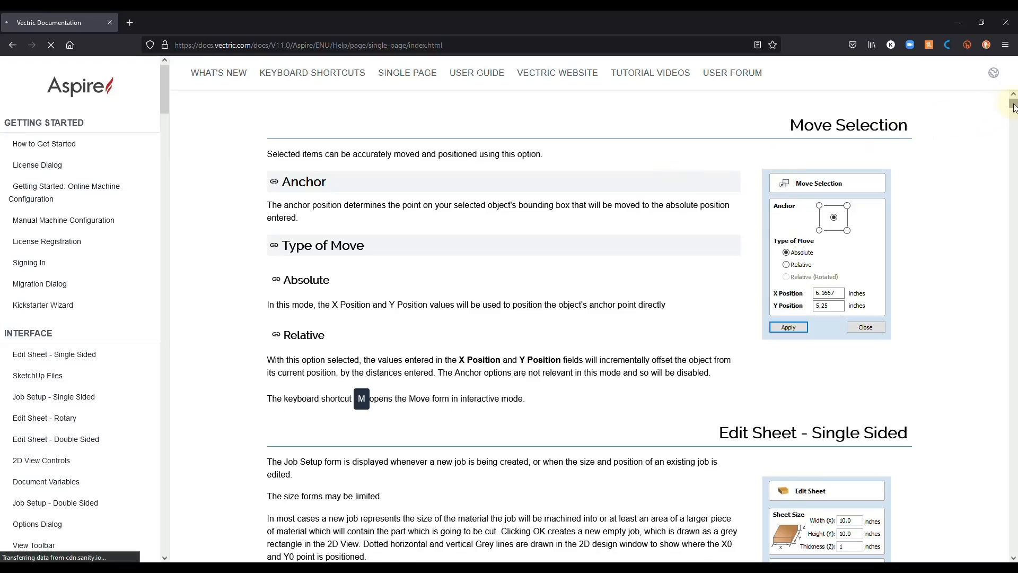
{"action": "left_click_drag", "start_coordinate": [1012, 104], "coordinate": [1009, 347]}
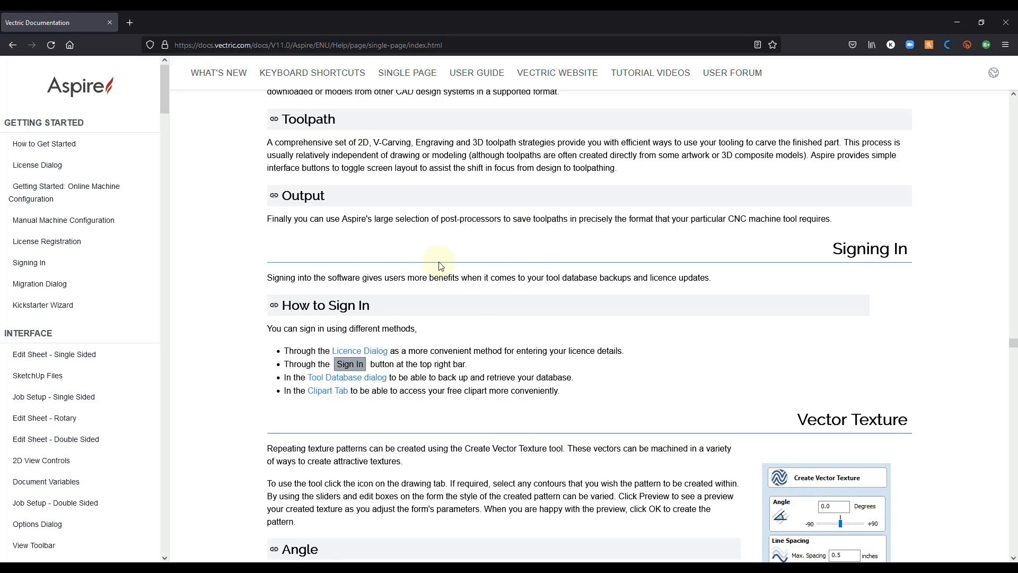
{"action": "key", "text": "ctrl+f"}
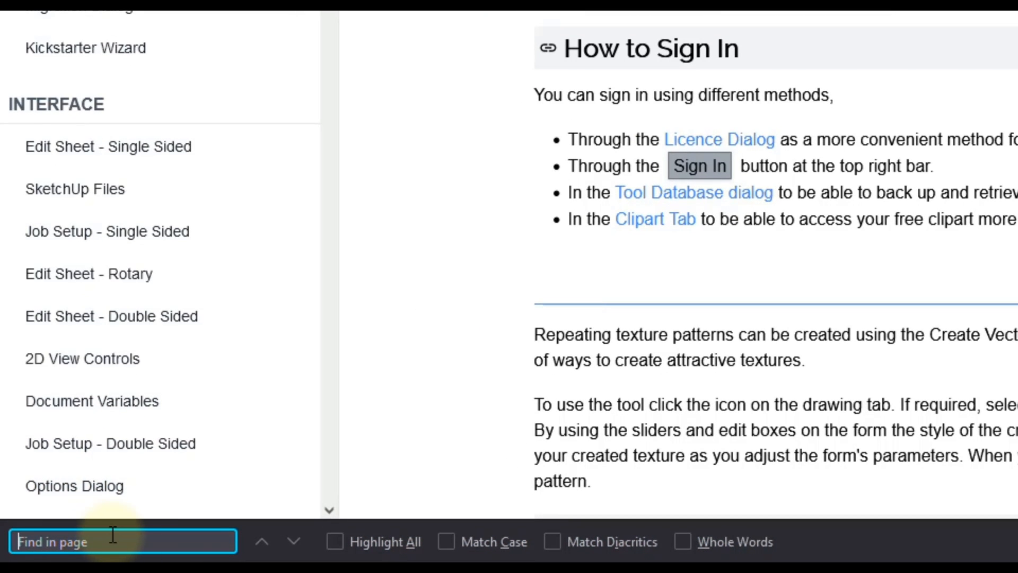
{"action": "type", "text": "nesting"}
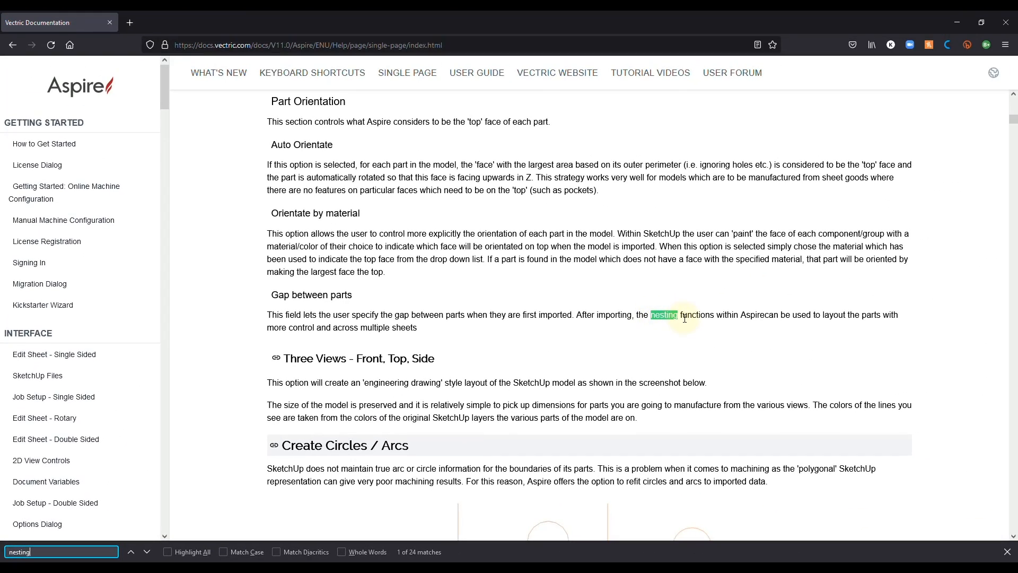
Step through the 'nesting' matches until the Nest Parts section is reached.
{"action": "left_click", "coordinate": [146, 552]}
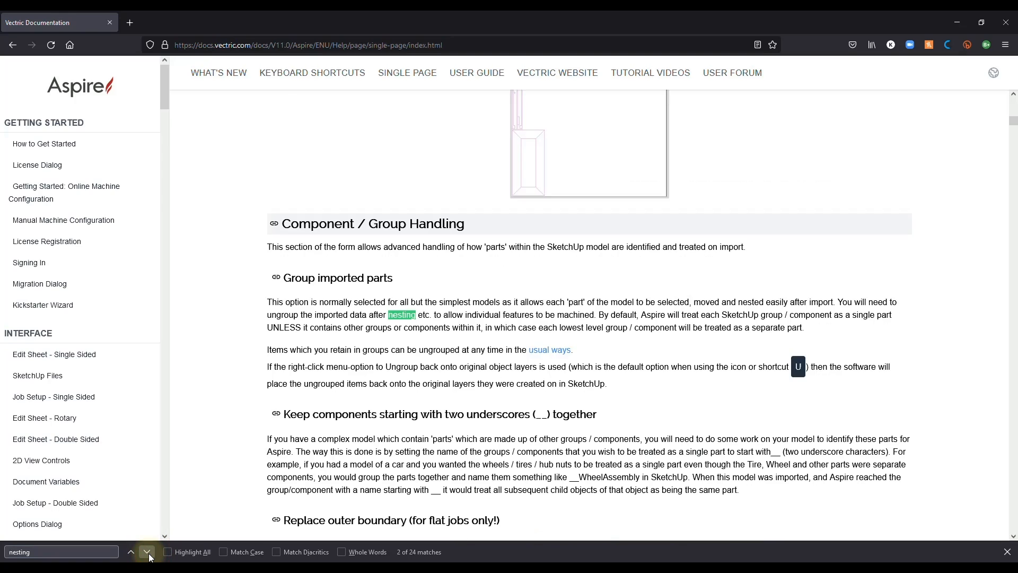
{"action": "left_click", "coordinate": [147, 553]}
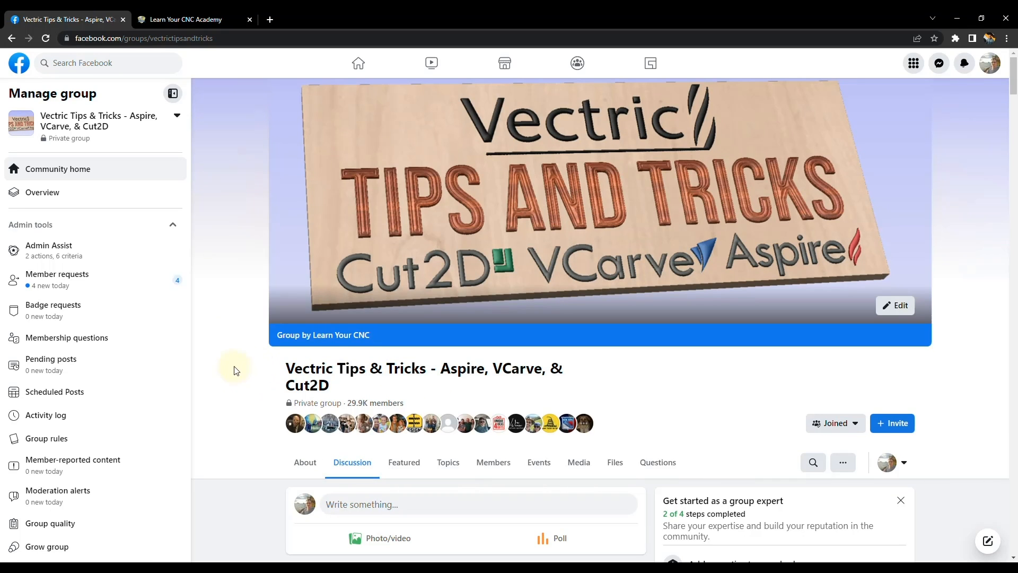
{"action": "scroll", "coordinate": [230, 350], "scroll_direction": "down", "scroll_amount": 2}
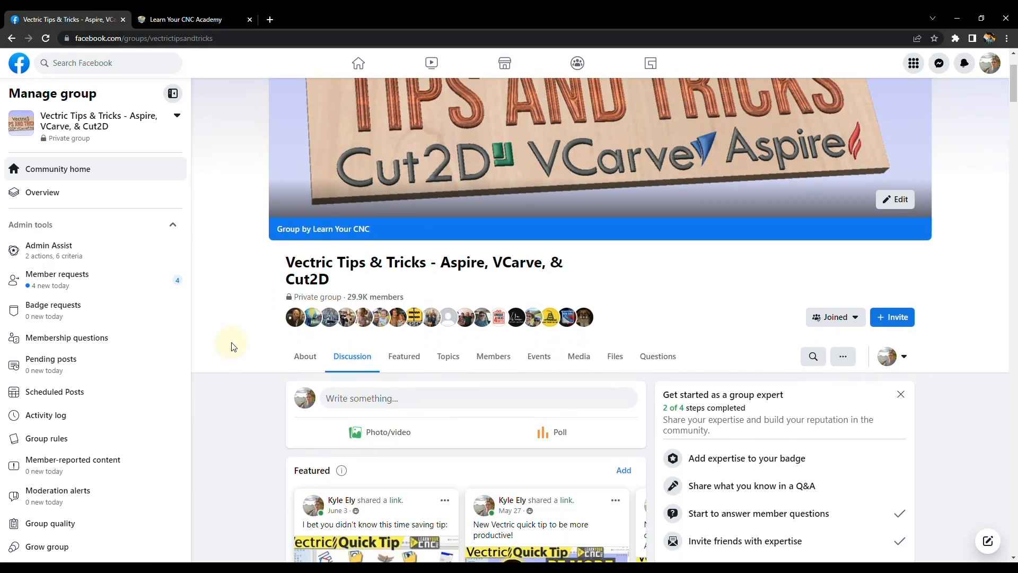
{"action": "scroll", "coordinate": [231, 347], "scroll_direction": "down", "scroll_amount": 1}
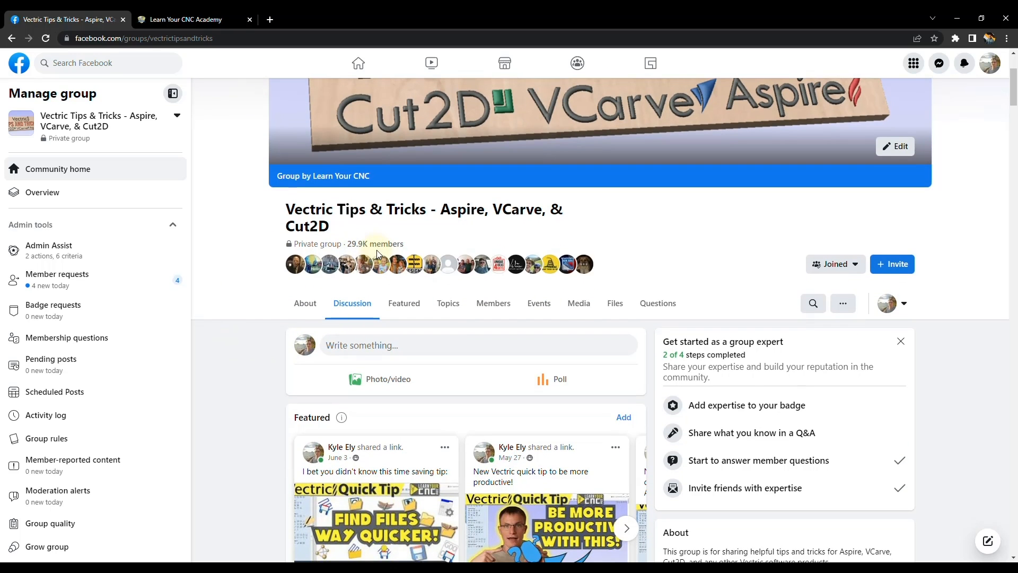
{"action": "scroll", "coordinate": [271, 248], "scroll_direction": "down", "scroll_amount": 5}
{"action": "scroll", "coordinate": [271, 248], "scroll_direction": "down", "scroll_amount": 5}
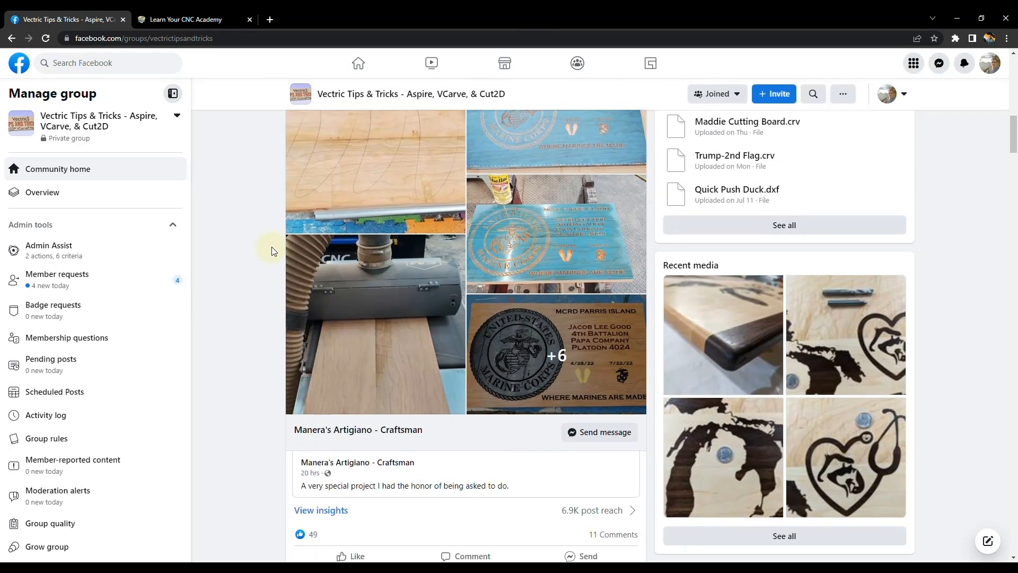
{"action": "scroll", "coordinate": [271, 251], "scroll_direction": "down", "scroll_amount": 5}
{"action": "scroll", "coordinate": [334, 287], "scroll_direction": "down", "scroll_amount": 5}
{"action": "scroll", "coordinate": [382, 286], "scroll_direction": "down", "scroll_amount": 3}
{"action": "scroll", "coordinate": [435, 268], "scroll_direction": "down", "scroll_amount": 3}
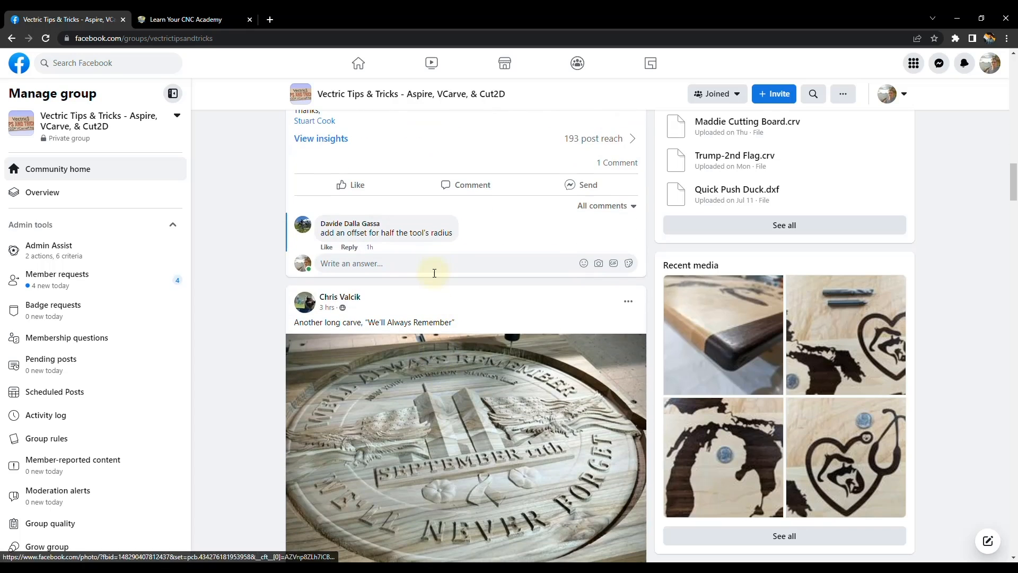
{"action": "scroll", "coordinate": [436, 268], "scroll_direction": "down", "scroll_amount": 5}
{"action": "scroll", "coordinate": [430, 319], "scroll_direction": "down", "scroll_amount": 5}
{"action": "scroll", "coordinate": [429, 350], "scroll_direction": "down", "scroll_amount": 3}
{"action": "scroll", "coordinate": [432, 368], "scroll_direction": "down", "scroll_amount": 3}
{"action": "scroll", "coordinate": [431, 368], "scroll_direction": "down", "scroll_amount": 5}
{"action": "scroll", "coordinate": [429, 350], "scroll_direction": "down", "scroll_amount": 2}
{"action": "scroll", "coordinate": [446, 366], "scroll_direction": "down", "scroll_amount": 2}
{"action": "scroll", "coordinate": [486, 390], "scroll_direction": "down", "scroll_amount": 3}
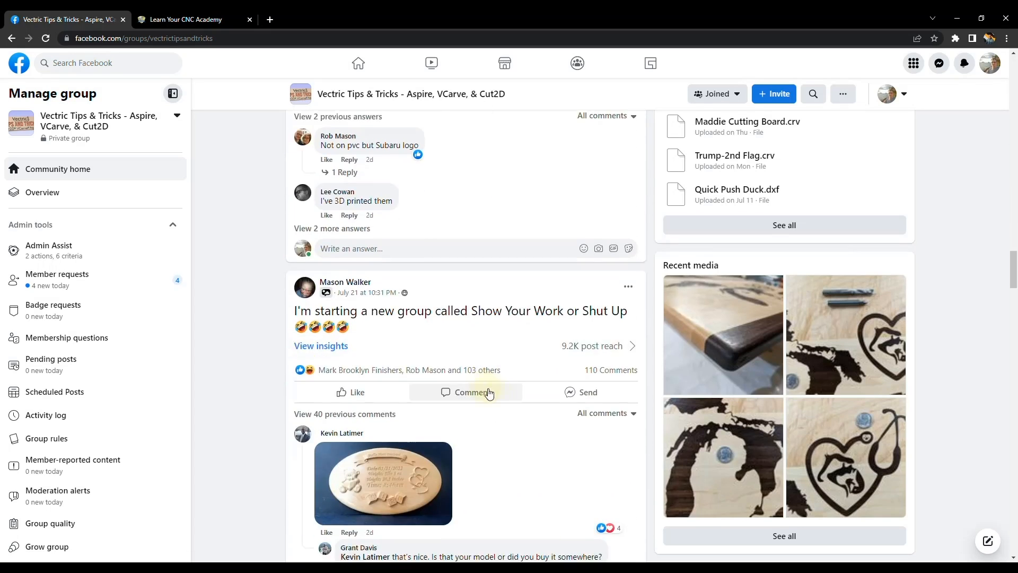
{"action": "scroll", "coordinate": [489, 393], "scroll_direction": "down", "scroll_amount": 4}
{"action": "scroll", "coordinate": [493, 398], "scroll_direction": "down", "scroll_amount": 4}
{"action": "scroll", "coordinate": [497, 397], "scroll_direction": "down", "scroll_amount": 2}
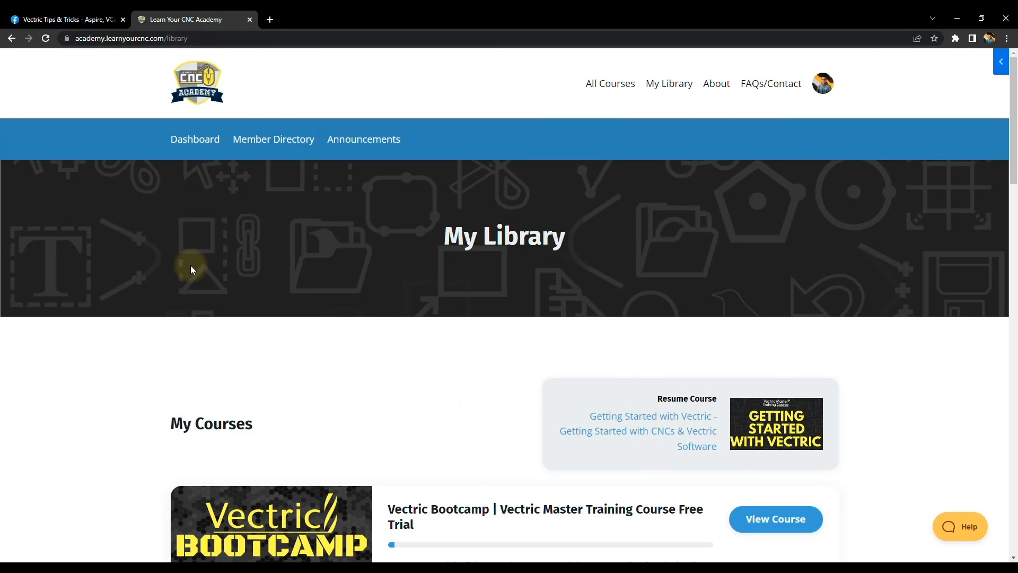
{"action": "scroll", "coordinate": [191, 264], "scroll_direction": "down", "scroll_amount": 5}
{"action": "scroll", "coordinate": [239, 263], "scroll_direction": "down", "scroll_amount": 4}
{"action": "scroll", "coordinate": [255, 239], "scroll_direction": "down", "scroll_amount": 2}
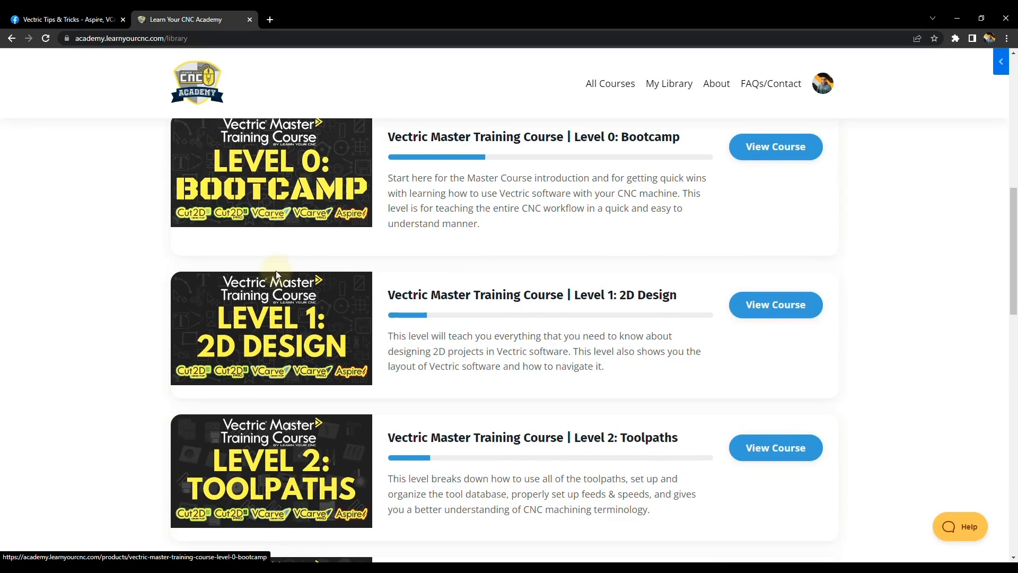
{"action": "scroll", "coordinate": [278, 275], "scroll_direction": "down", "scroll_amount": 1}
{"action": "scroll", "coordinate": [318, 310], "scroll_direction": "up", "scroll_amount": 2}
{"action": "scroll", "coordinate": [322, 315], "scroll_direction": "up", "scroll_amount": 1}
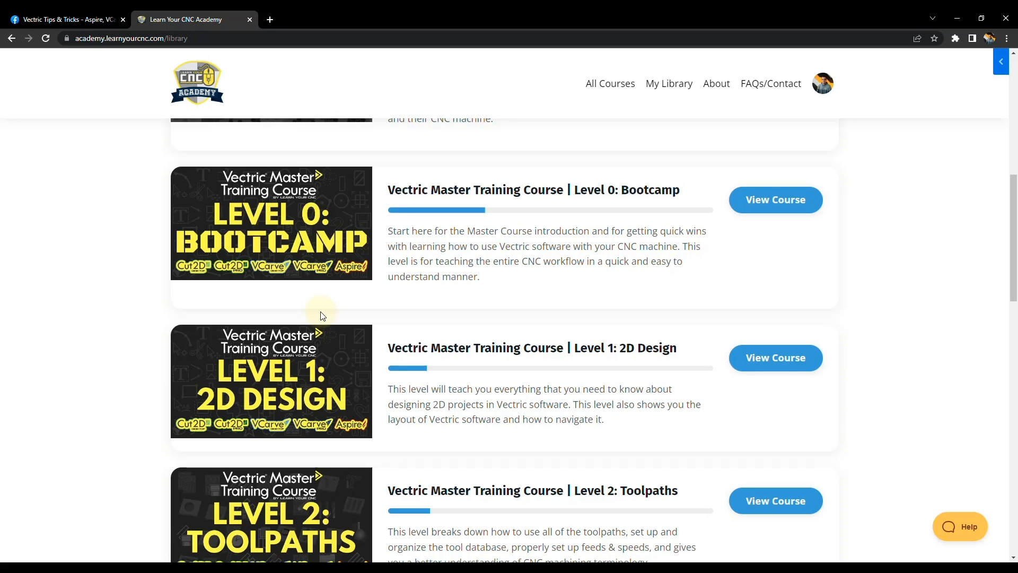
{"action": "scroll", "coordinate": [315, 310], "scroll_direction": "down", "scroll_amount": 3}
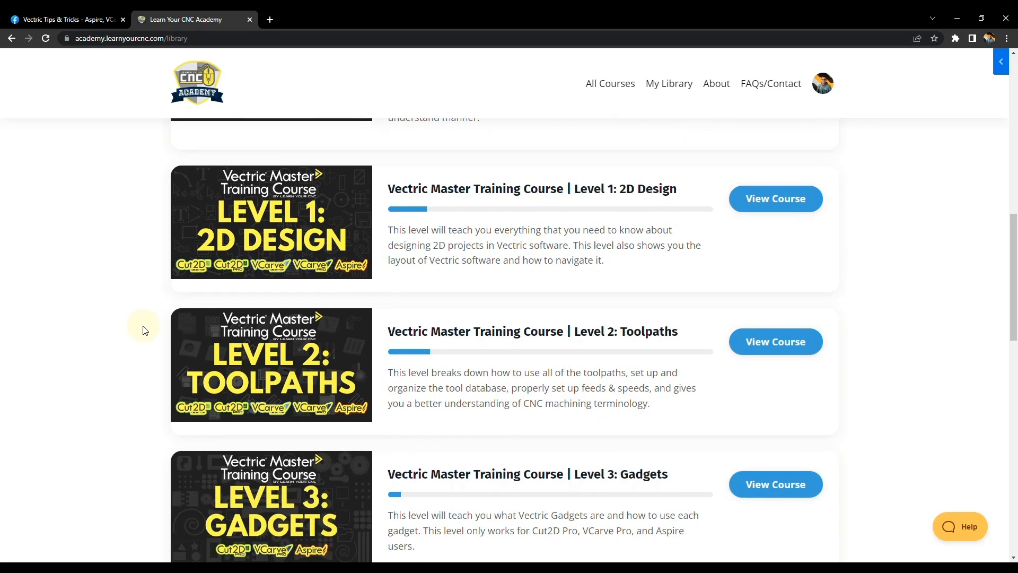
{"action": "scroll", "coordinate": [311, 319], "scroll_direction": "up", "scroll_amount": 2}
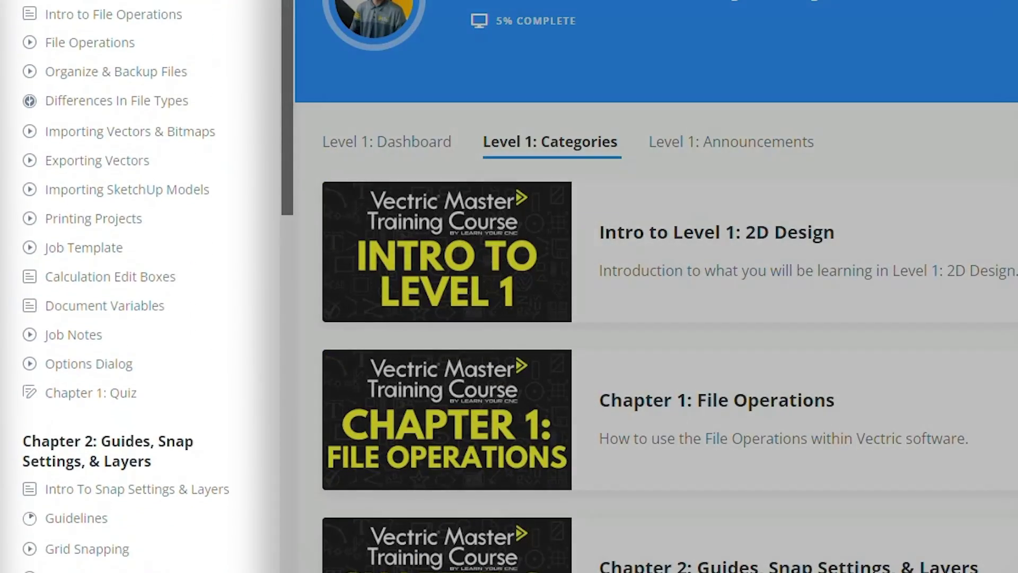
{"action": "scroll", "coordinate": [136, 286], "scroll_direction": "down", "scroll_amount": 4}
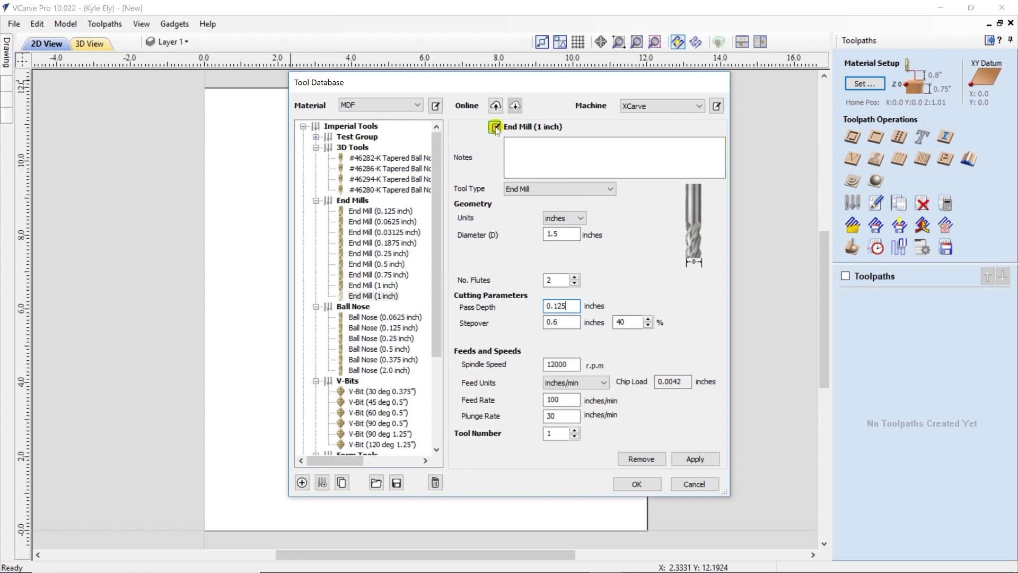
Bring up the End Mill Name Format dialog and select its existing format text.
{"action": "left_click", "coordinate": [496, 126]}
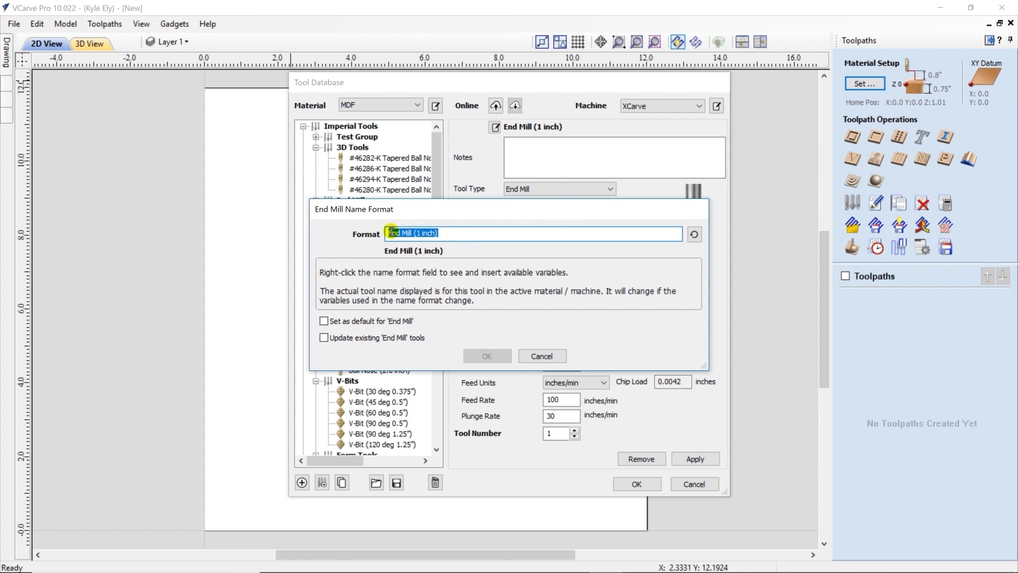
{"action": "left_click", "coordinate": [442, 233]}
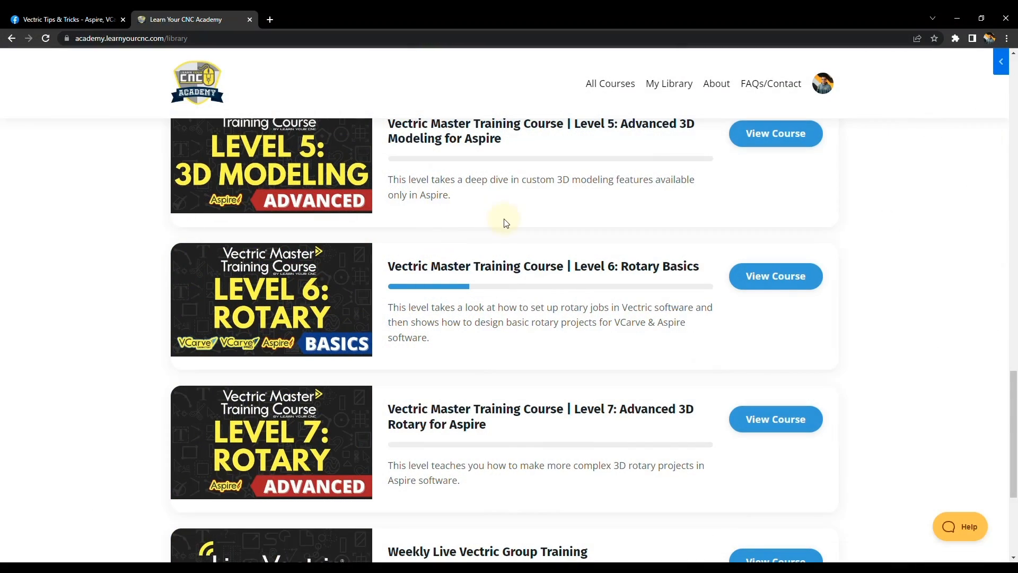
{"action": "scroll", "coordinate": [504, 224], "scroll_direction": "down", "scroll_amount": 5}
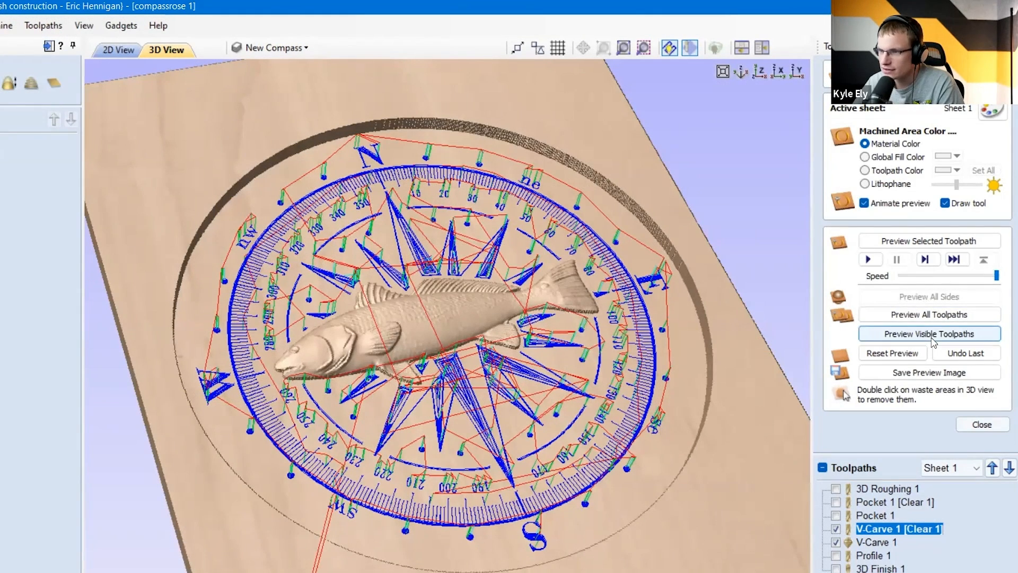
Preview the visible toolpaths on the emblem, then enter a folder of lesson project files.
{"action": "left_click", "coordinate": [928, 333]}
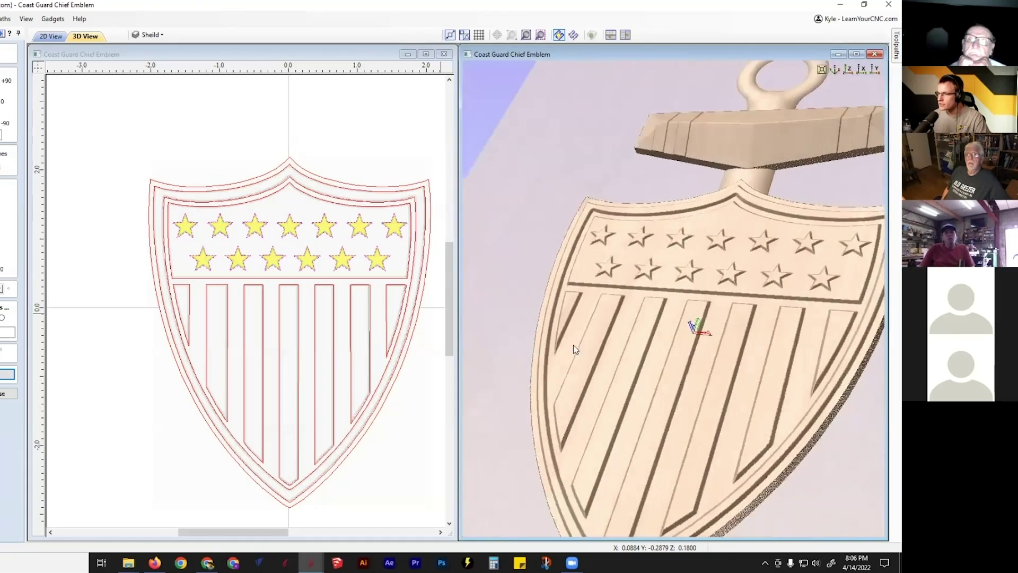
{"action": "mouse_move", "coordinate": [573, 344]}
{"action": "left_mouse_down"}
{"action": "mouse_move", "coordinate": [513, 338]}
{"action": "mouse_move", "coordinate": [539, 354]}
{"action": "mouse_move", "coordinate": [629, 307]}
{"action": "mouse_move", "coordinate": [648, 281]}
{"action": "mouse_move", "coordinate": [600, 288]}
{"action": "left_mouse_up"}
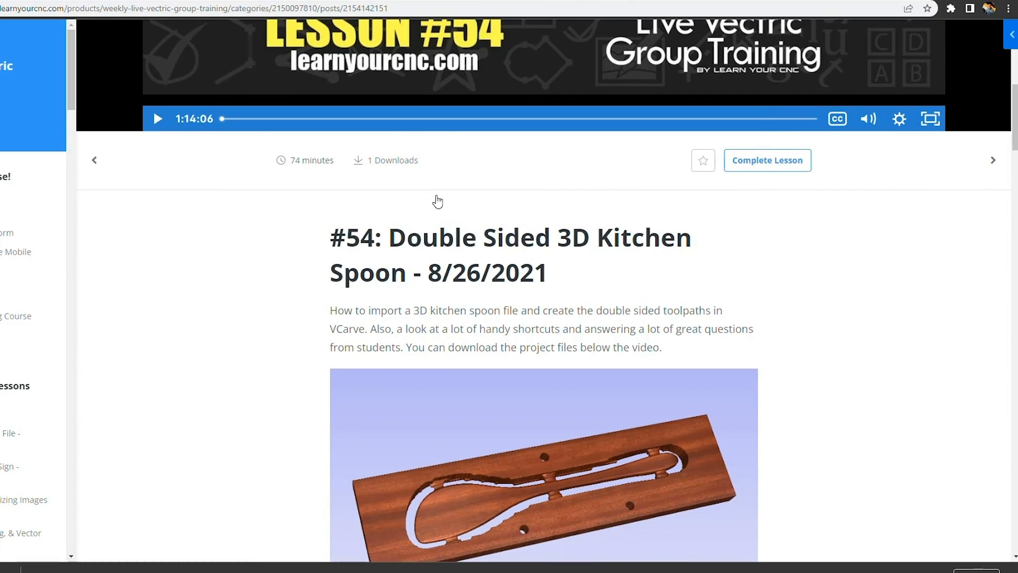
{"action": "double_click", "coordinate": [412, 204]}
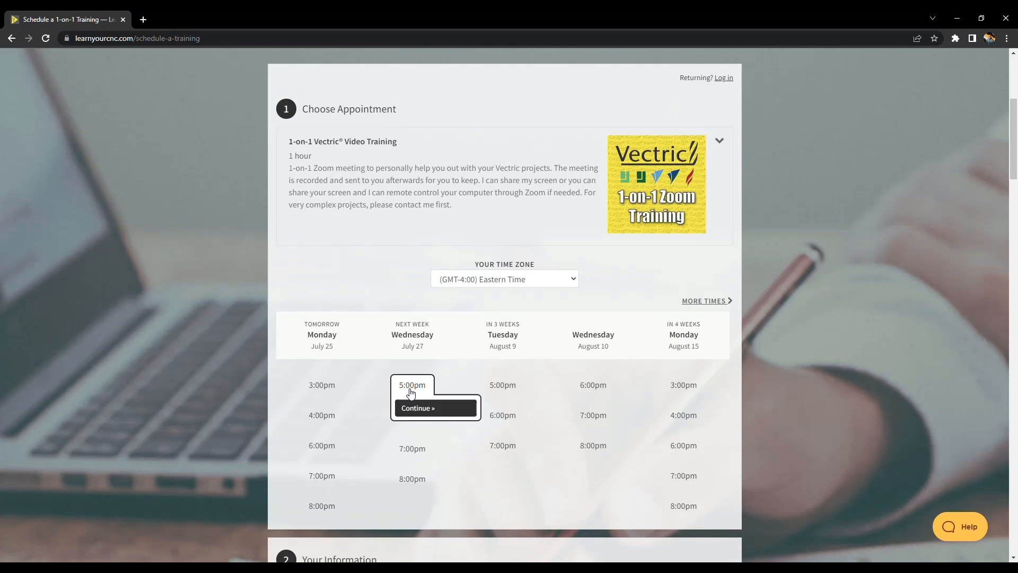
Choose the July 27 5:00pm slot and fill in name, email and Aspire as the software.
{"action": "left_click", "coordinate": [414, 411]}
{"action": "left_click", "coordinate": [369, 210]}
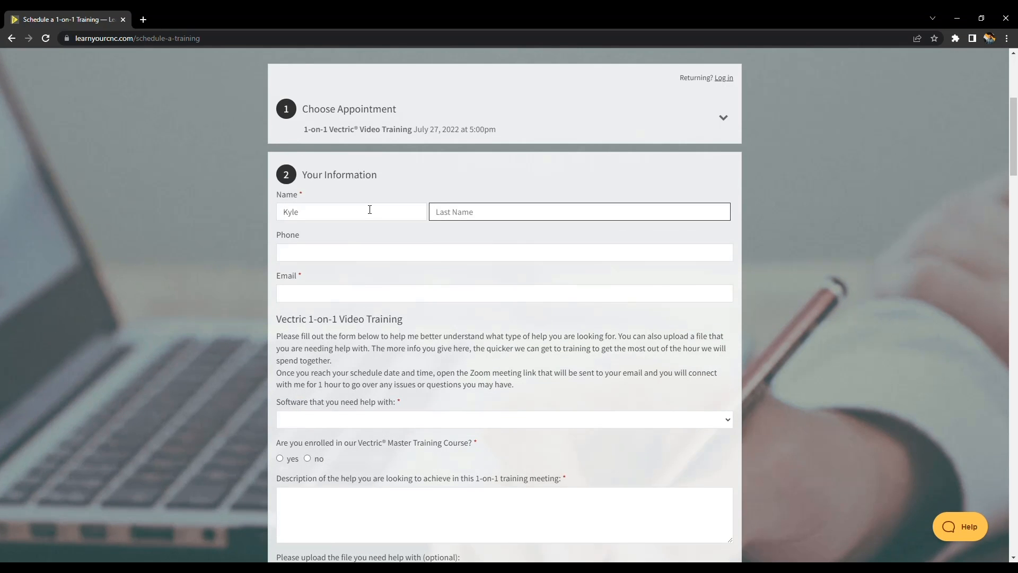
{"action": "left_click", "coordinate": [503, 293]}
{"action": "left_click", "coordinate": [503, 419]}
{"action": "left_click", "coordinate": [379, 313]}
{"action": "left_click", "coordinate": [292, 332]}
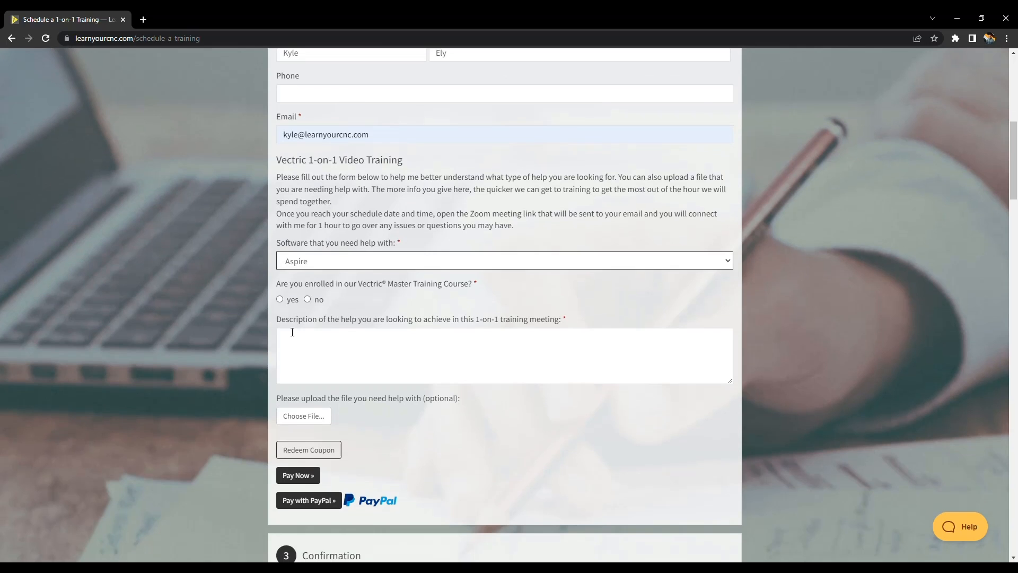